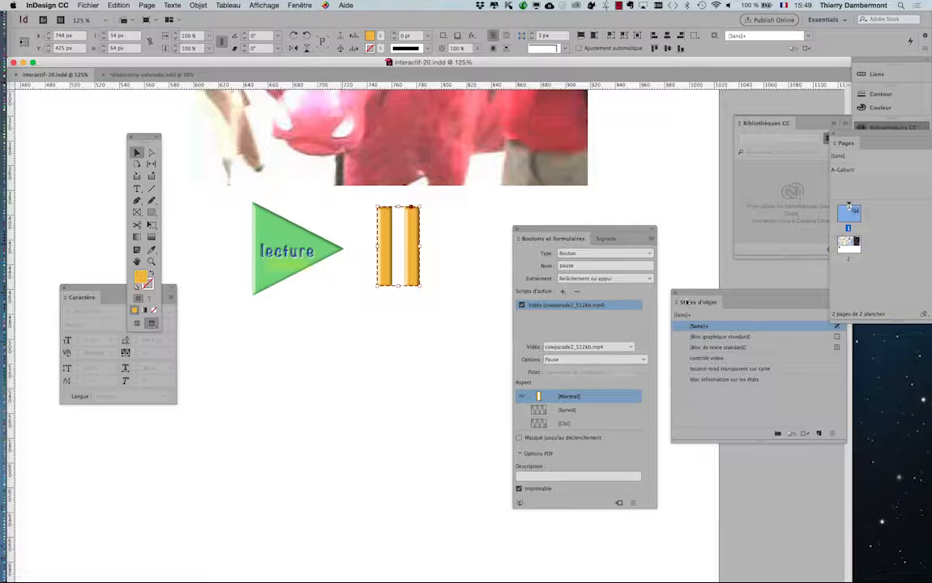
Step: Close the object styles and CC libraries panels, then display the Layers panel below the buttons with the pause object highlighted
{"action": "left_click", "coordinate": [676, 295]}
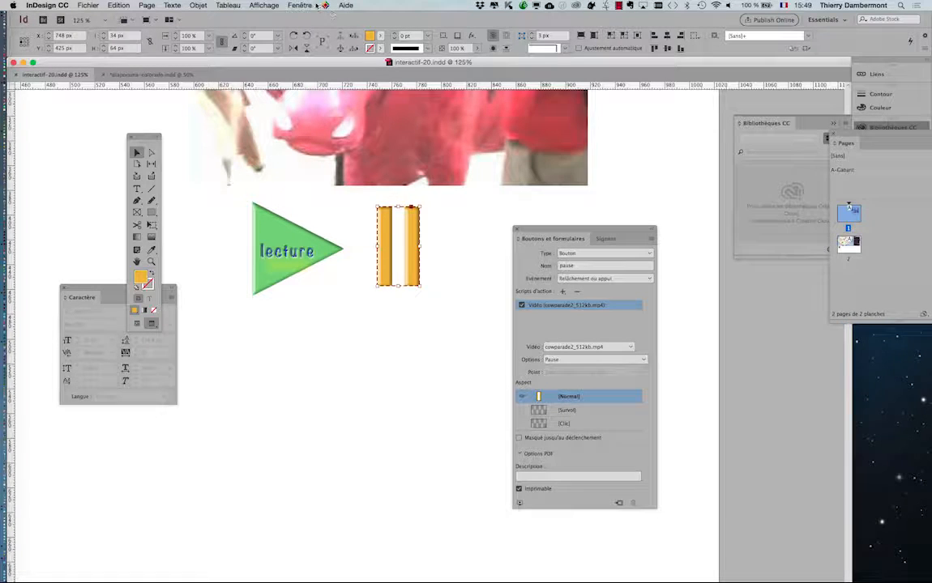
{"action": "left_click", "coordinate": [833, 123]}
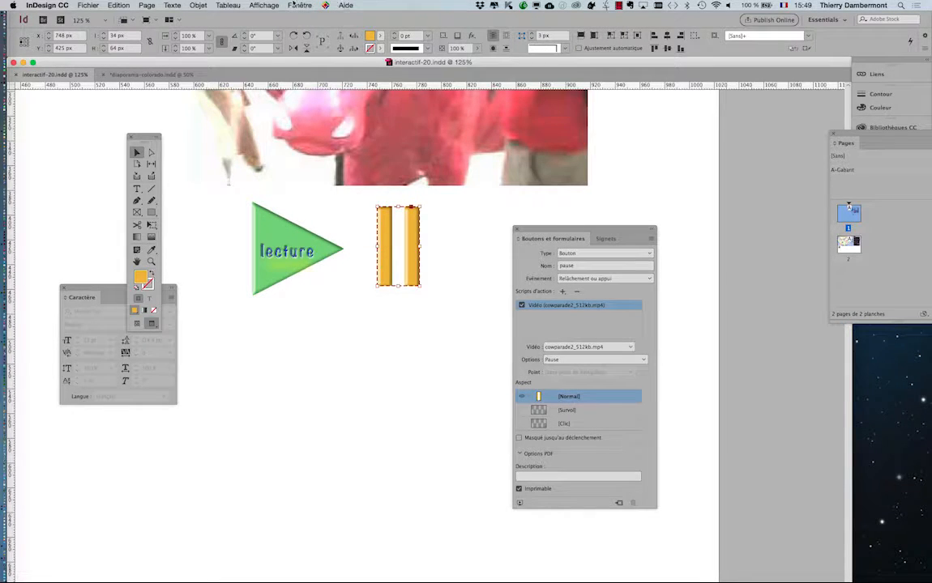
{"action": "left_click", "coordinate": [299, 6]}
{"action": "left_click", "coordinate": [325, 69]}
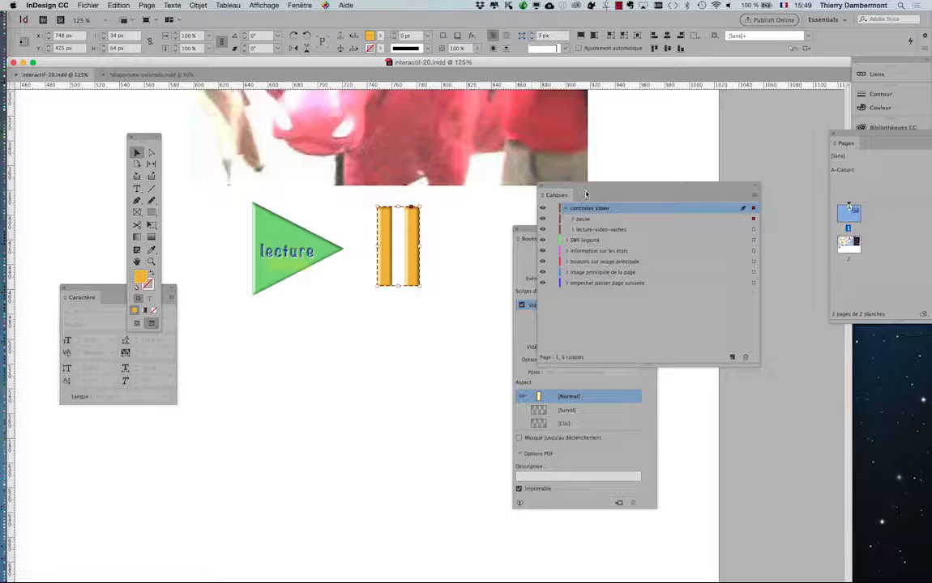
{"action": "left_click_drag", "start_coordinate": [586, 194], "coordinate": [284, 329]}
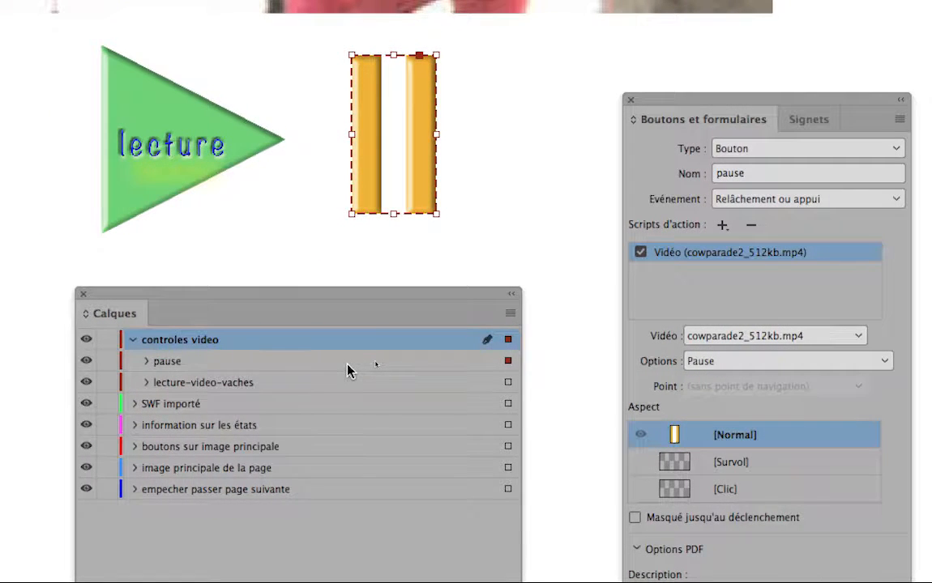
{"action": "left_click", "coordinate": [346, 365]}
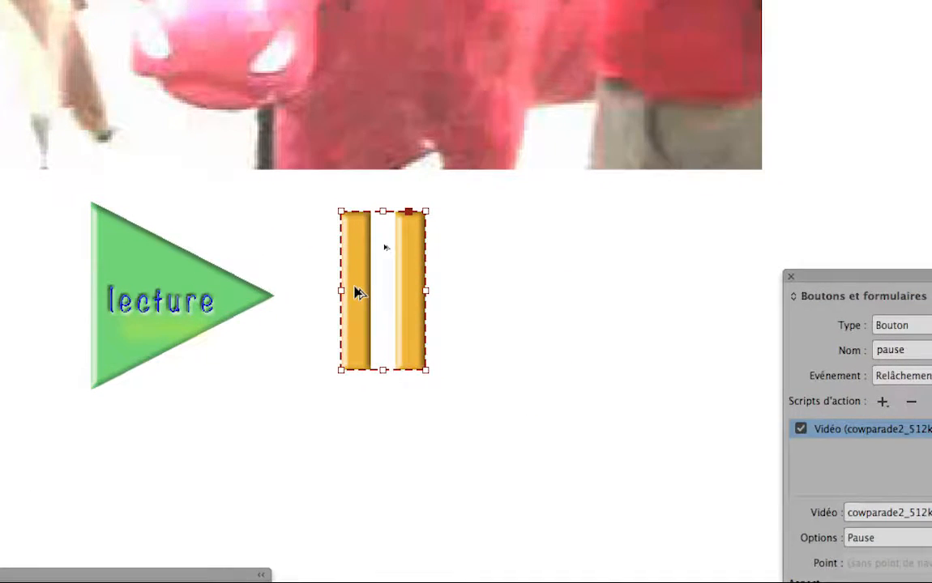
Step: Duplicate the pause button just below the original, shifted slightly to the right, and put the Layers panel away
{"action": "left_click_drag", "start_coordinate": [680, 409], "coordinate": [682, 568]}
{"action": "left_click_drag", "start_coordinate": [359, 348], "coordinate": [359, 401]}
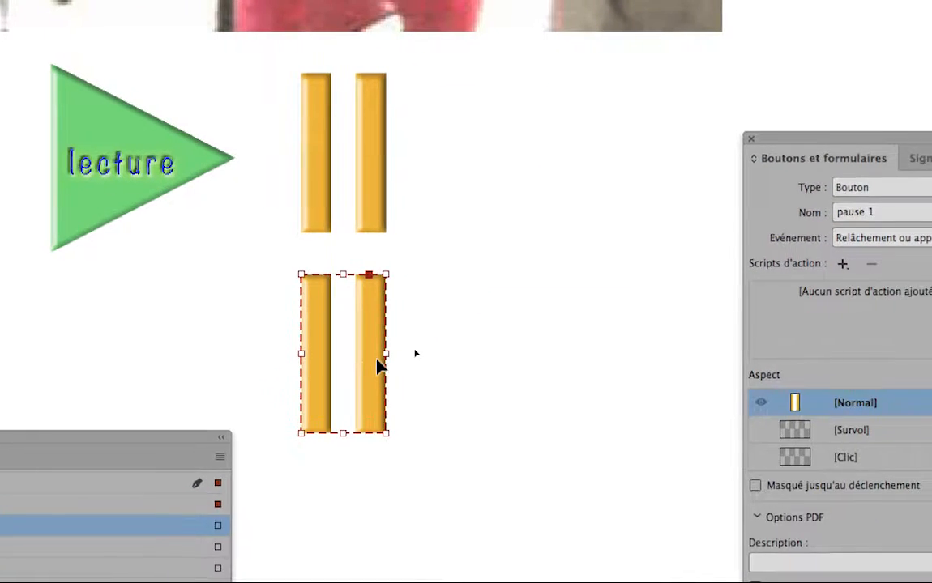
{"action": "mouse_move", "coordinate": [379, 366]}
{"action": "left_mouse_down"}
{"action": "mouse_move", "coordinate": [412, 368]}
{"action": "mouse_move", "coordinate": [323, 363]}
{"action": "mouse_move", "coordinate": [369, 361]}
{"action": "left_mouse_up"}
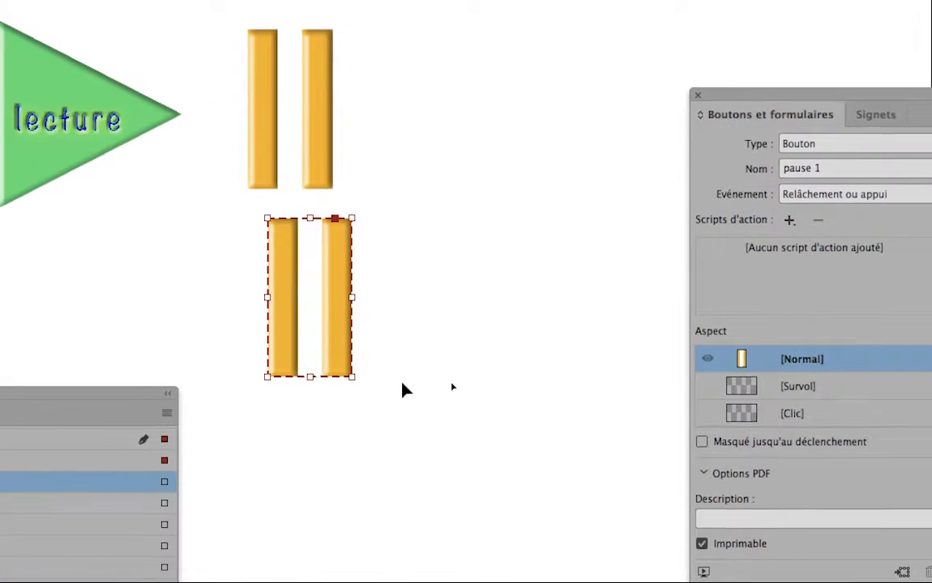
{"action": "left_click", "coordinate": [486, 431]}
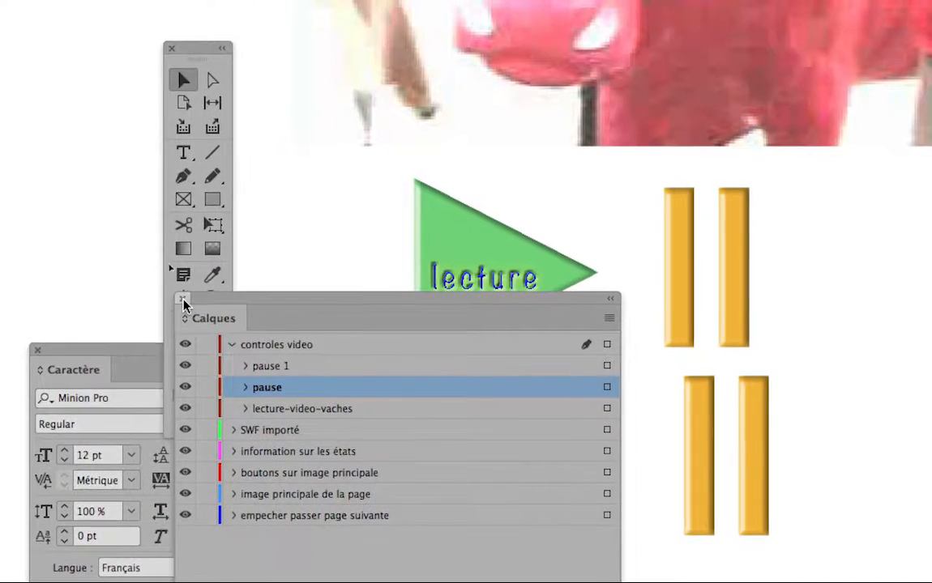
{"action": "left_click", "coordinate": [183, 300]}
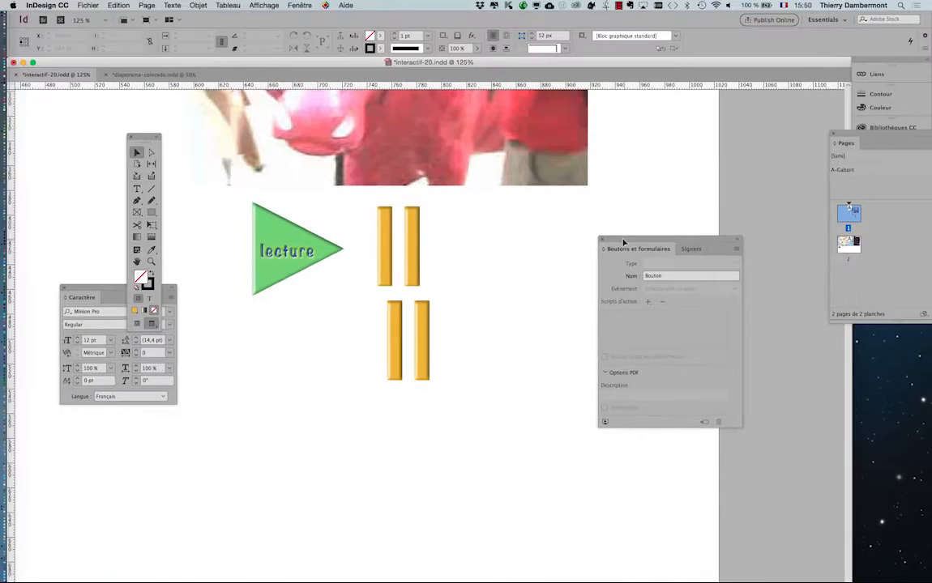
Step: Add a show/hide buttons and forms action to the original pause button that hides pause and shows pause 1
{"action": "left_click", "coordinate": [416, 267]}
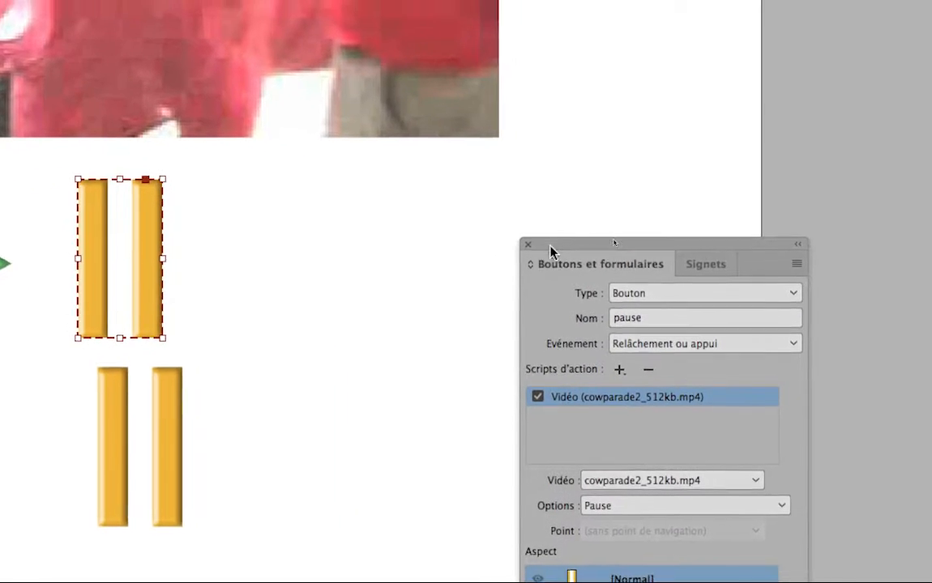
{"action": "left_click_drag", "start_coordinate": [811, 215], "coordinate": [526, 74]}
{"action": "left_click_drag", "start_coordinate": [452, 201], "coordinate": [427, 183]}
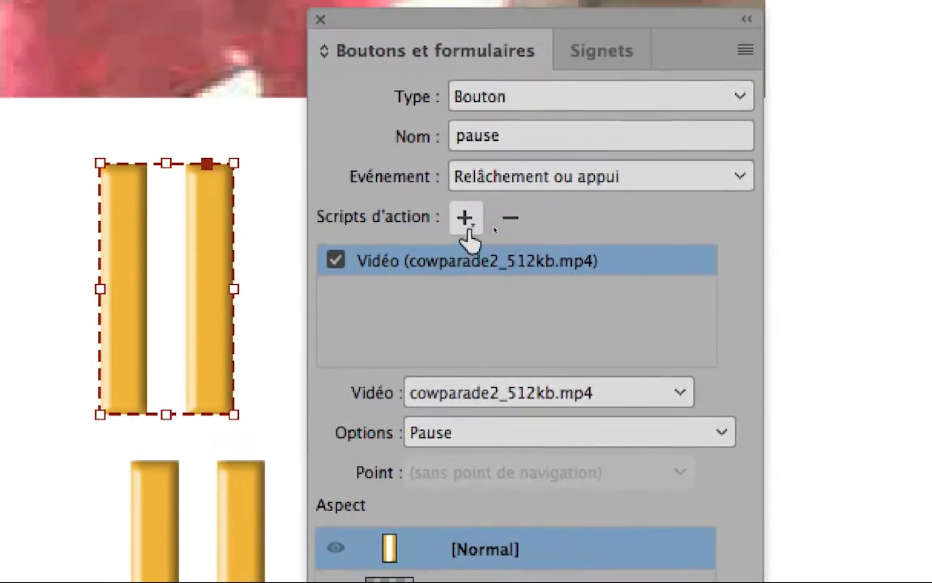
{"action": "left_click", "coordinate": [441, 63]}
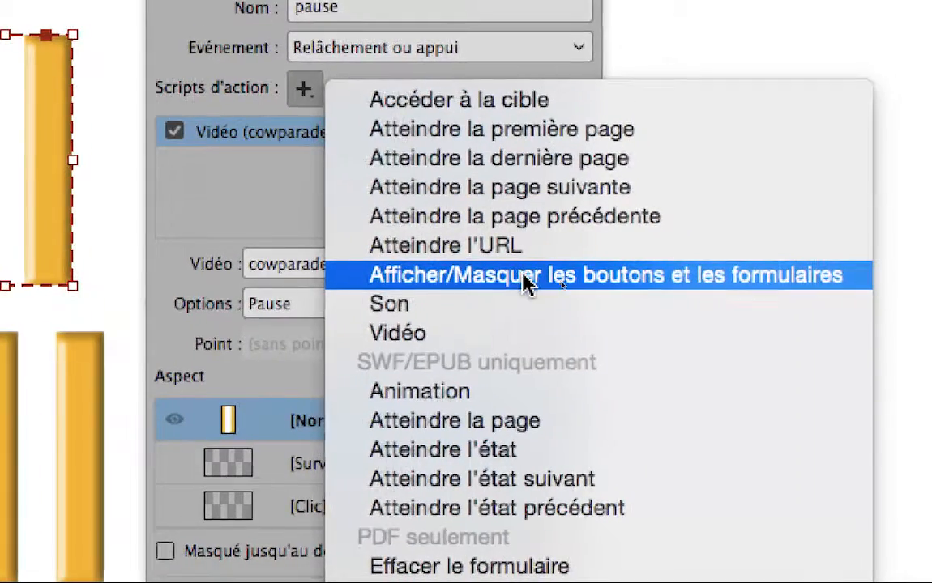
{"action": "left_click", "coordinate": [525, 279]}
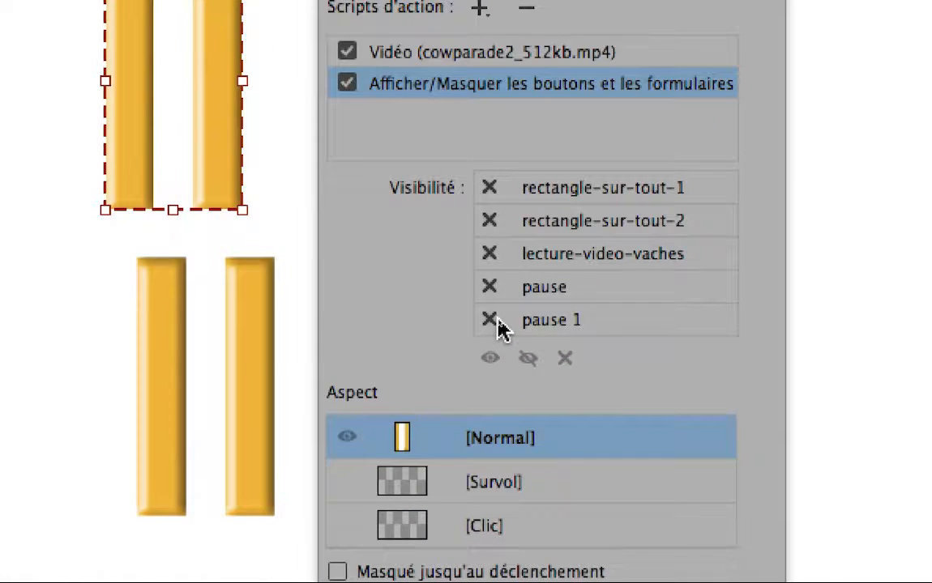
{"action": "left_click", "coordinate": [496, 311]}
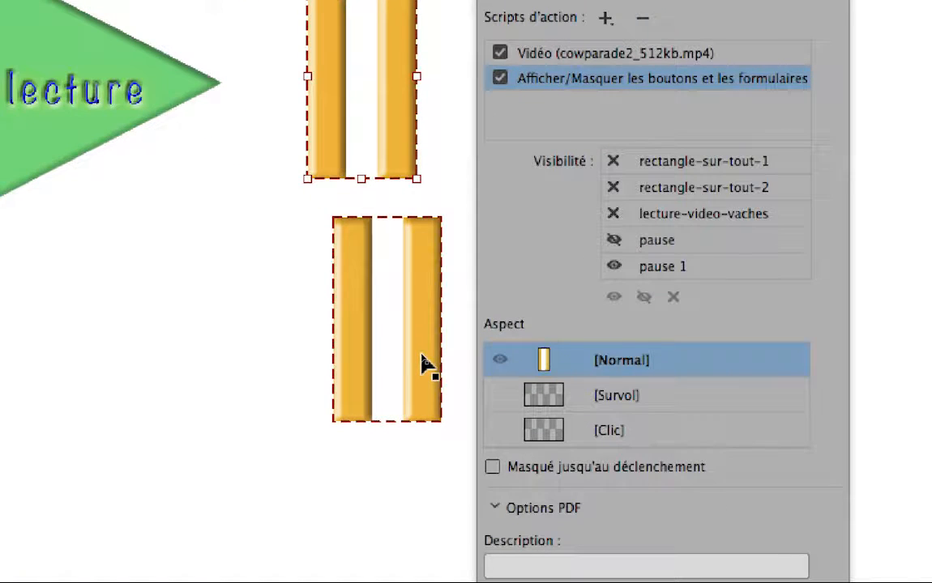
Step: Make the pause 1 button hidden until triggered and add a video action for cowparade2_512kb.mp4 with the Reprise option
{"action": "left_click", "coordinate": [425, 365]}
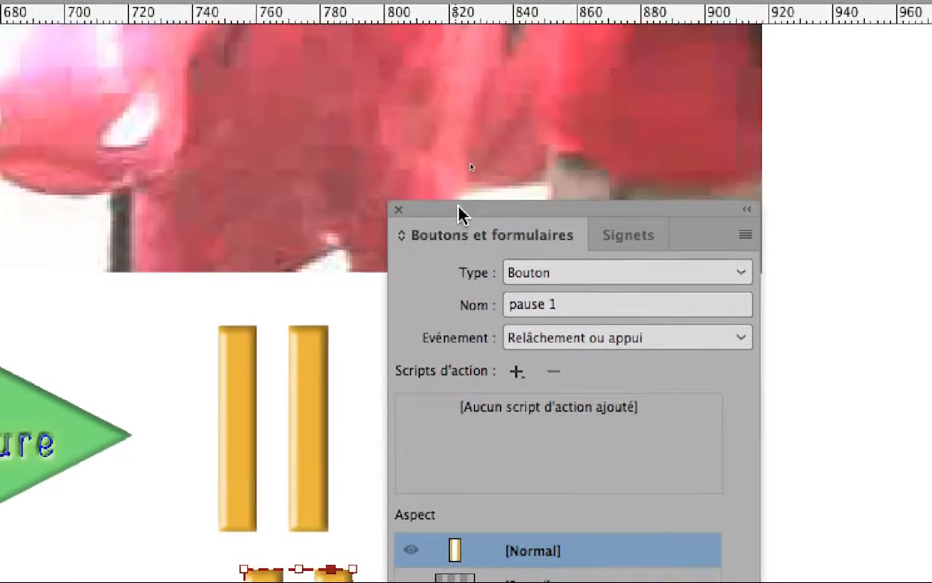
{"action": "left_click_drag", "start_coordinate": [458, 208], "coordinate": [453, 252]}
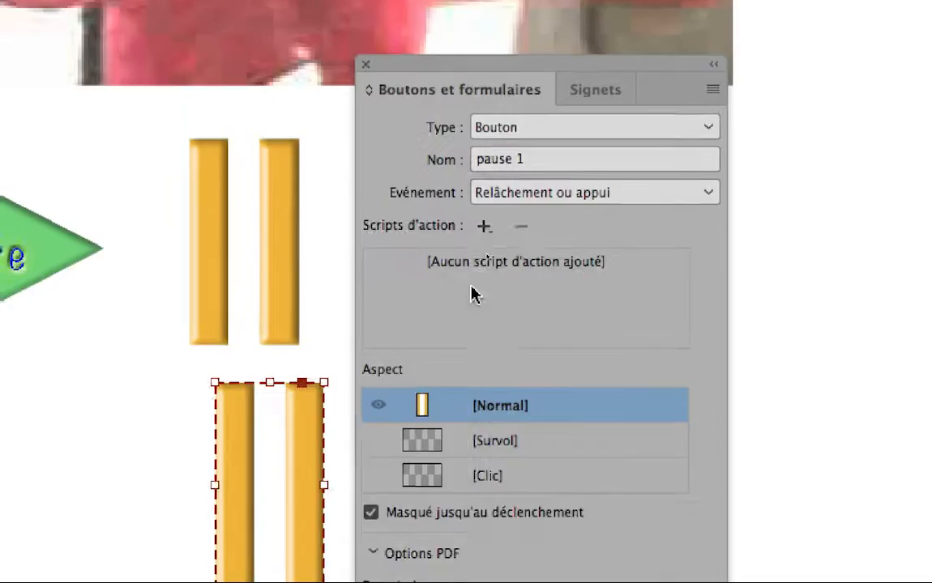
{"action": "left_click", "coordinate": [484, 226]}
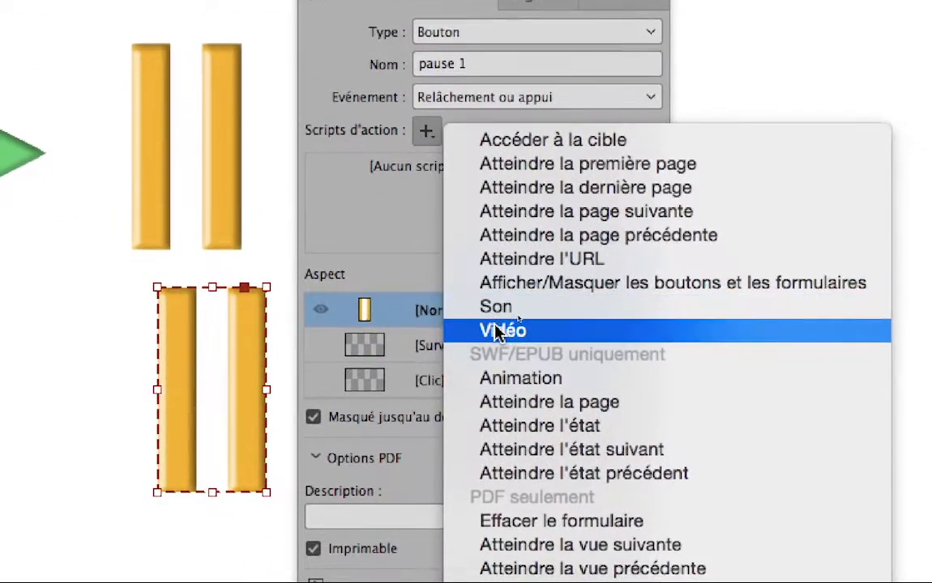
{"action": "left_click", "coordinate": [496, 331]}
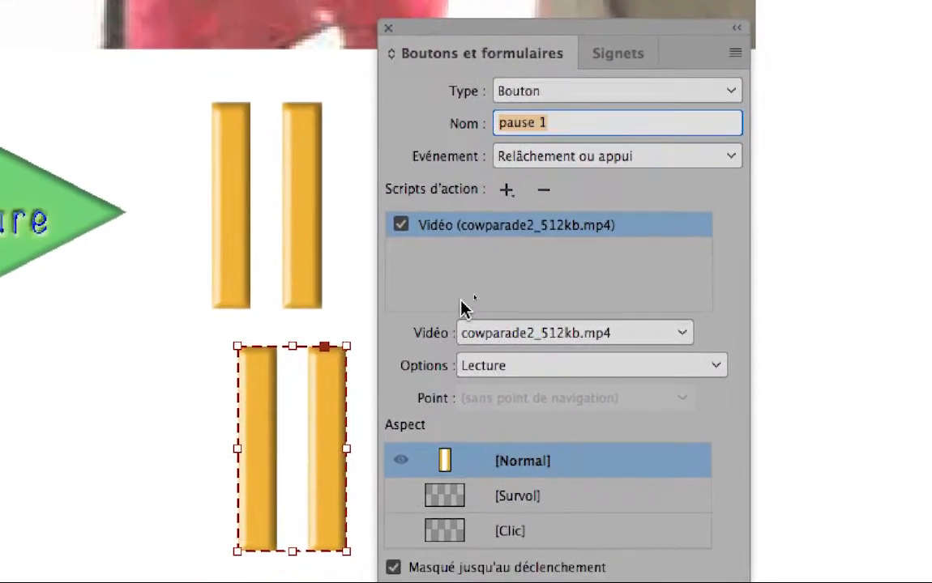
{"action": "left_click", "coordinate": [496, 368]}
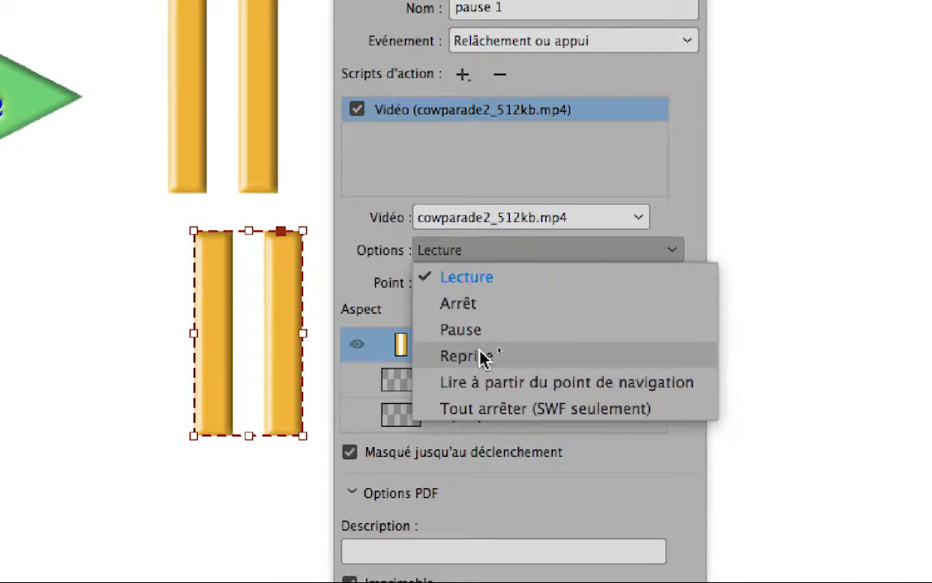
{"action": "left_click", "coordinate": [466, 356]}
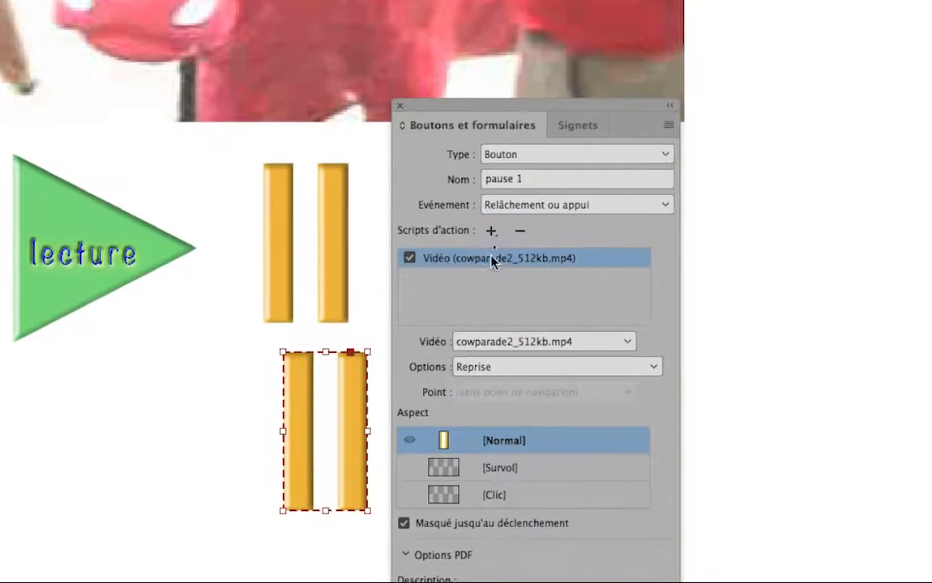
Step: Add a show/hide buttons and forms action to pause 1 that hides pause 1 and shows pause
{"action": "left_click", "coordinate": [491, 223]}
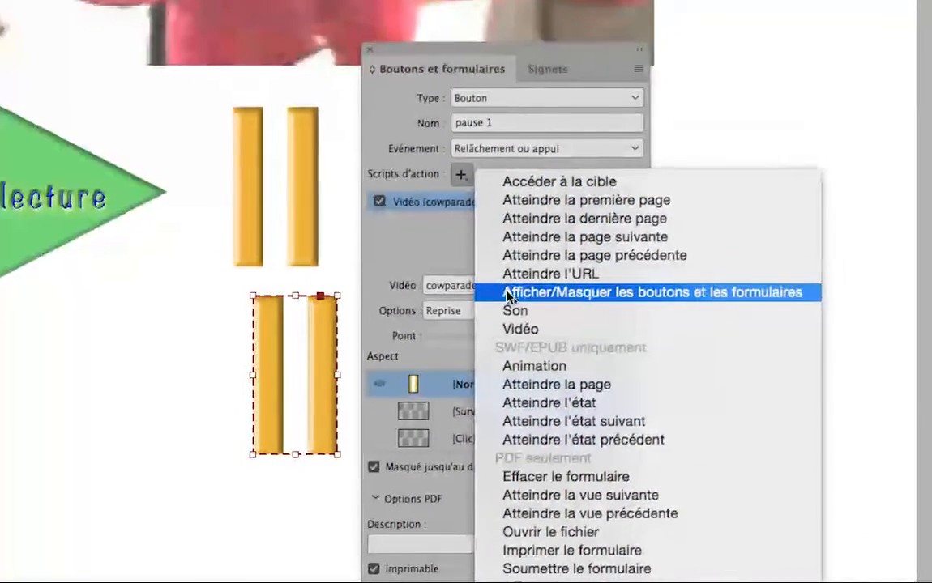
{"action": "left_click", "coordinate": [517, 293]}
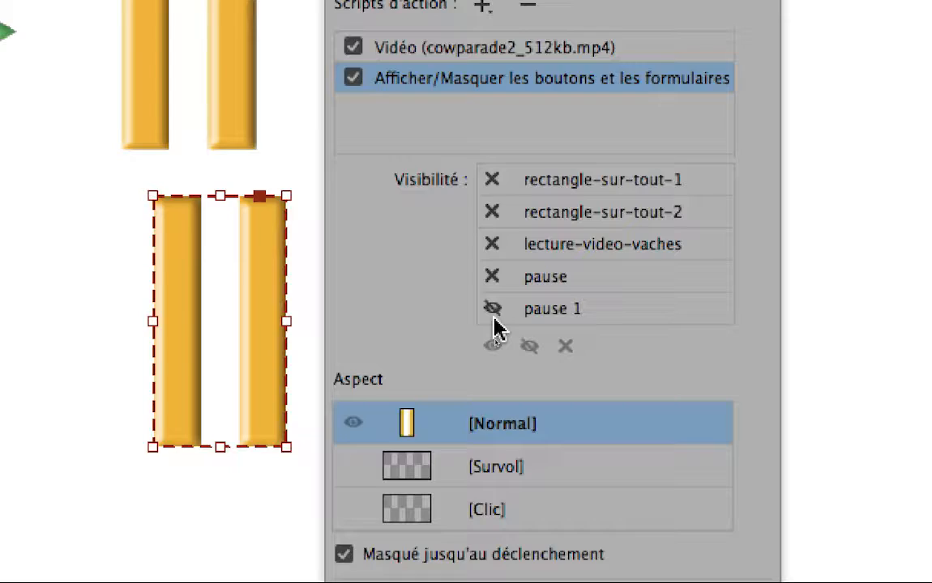
{"action": "left_click", "coordinate": [492, 279]}
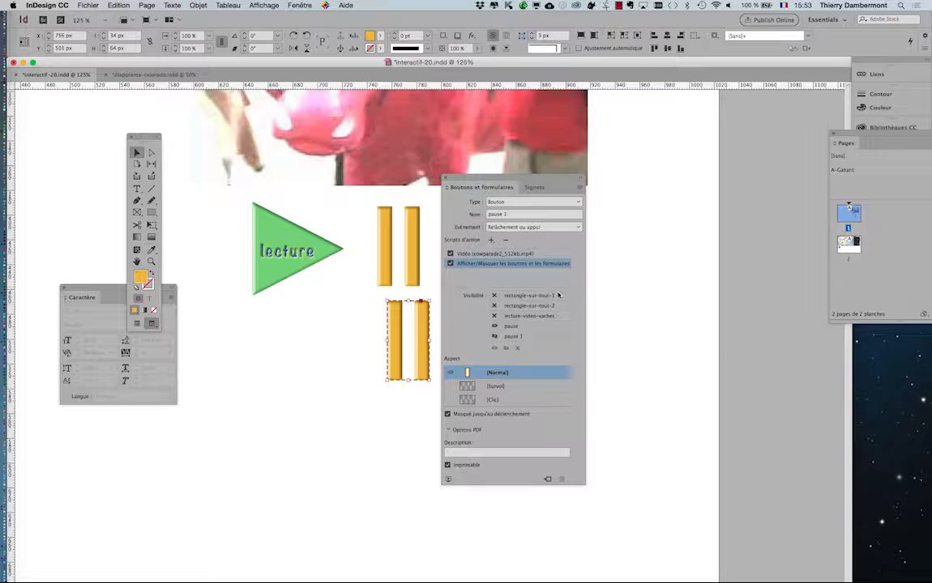
Step: Save the document under the new name interactif-21.indd in the JOUR 6 IVE folder
{"action": "left_click", "coordinate": [87, 4]}
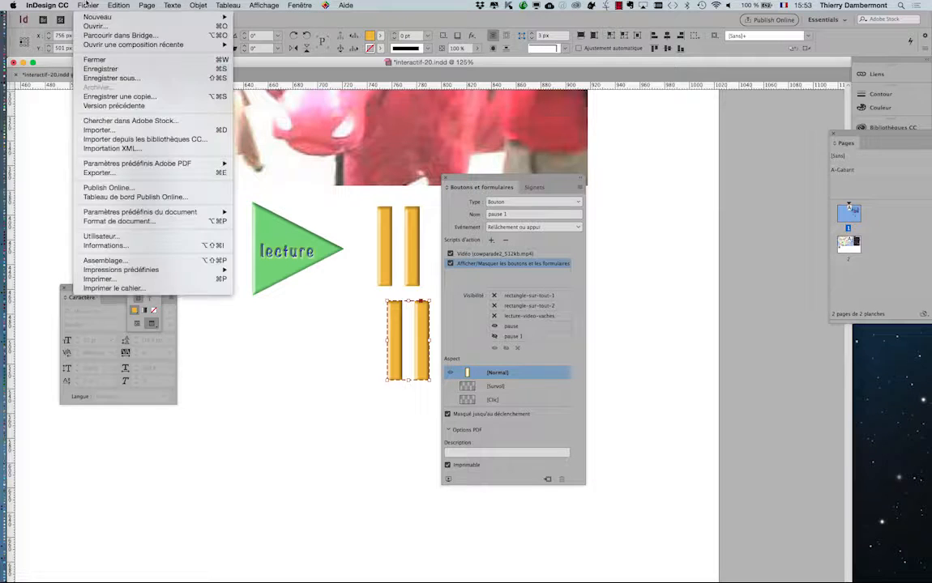
{"action": "left_click", "coordinate": [118, 78]}
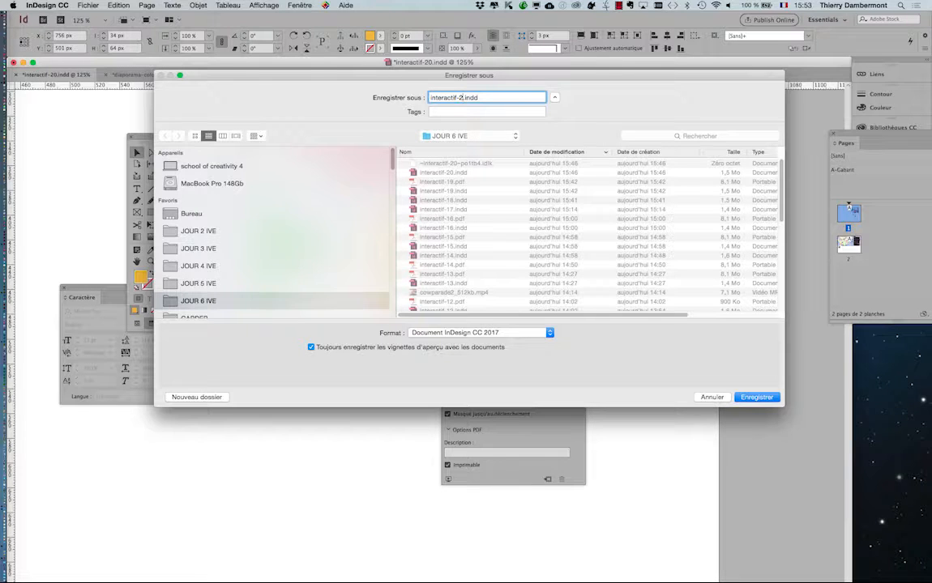
{"action": "key", "text": "Return"}
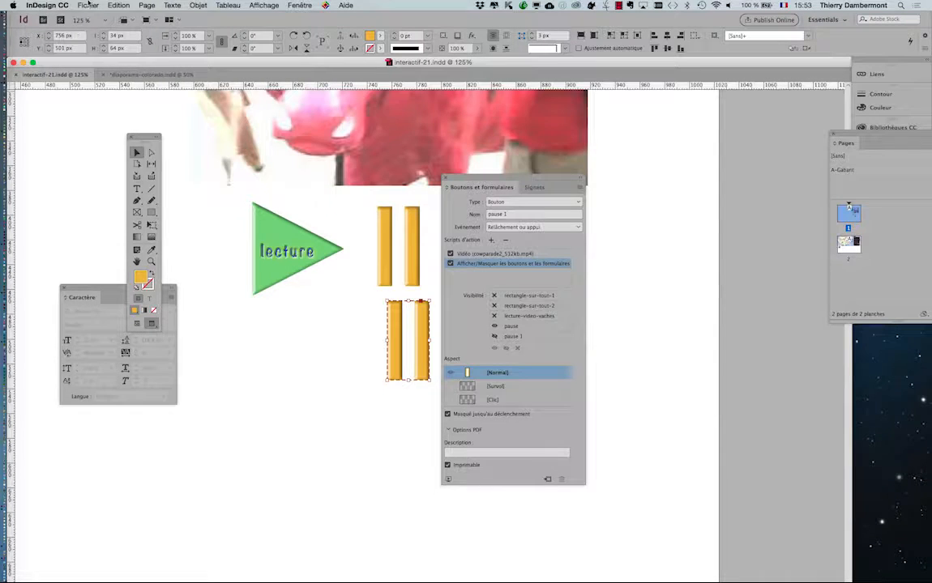
Step: Export the document as the interactive PDF interactif-21.pdf, accepting the overset text warning
{"action": "left_click", "coordinate": [88, 5]}
{"action": "left_click", "coordinate": [115, 169]}
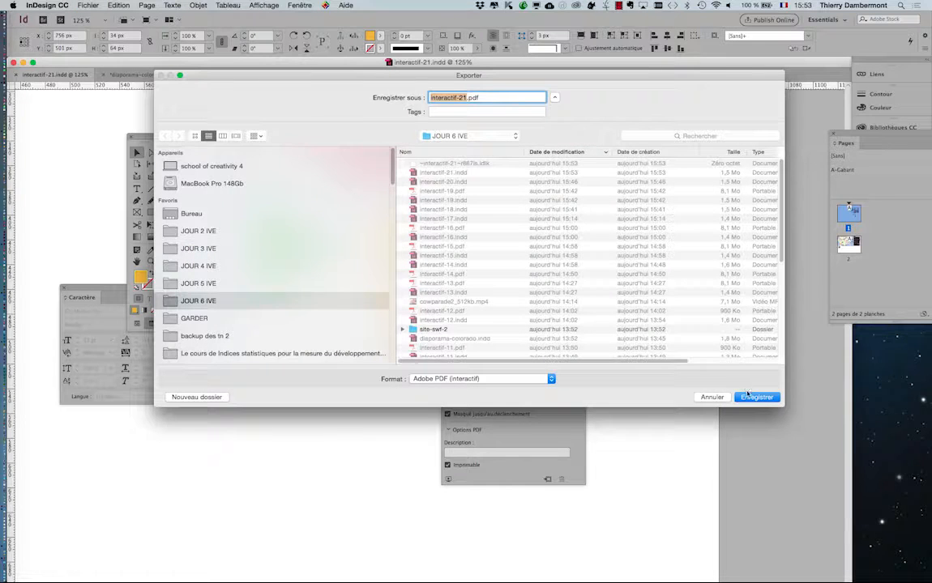
{"action": "left_click", "coordinate": [748, 396]}
{"action": "left_click", "coordinate": [802, 356]}
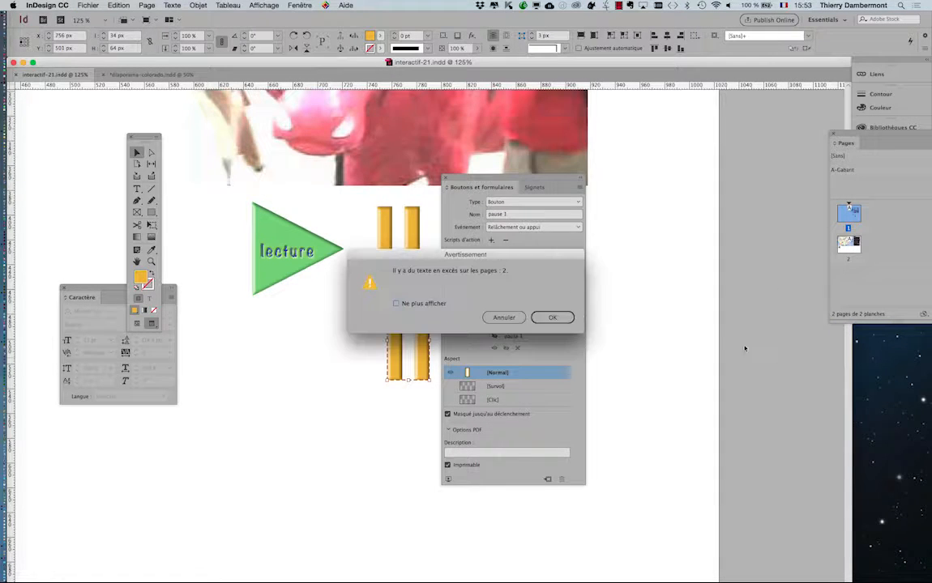
{"action": "left_click", "coordinate": [553, 318]}
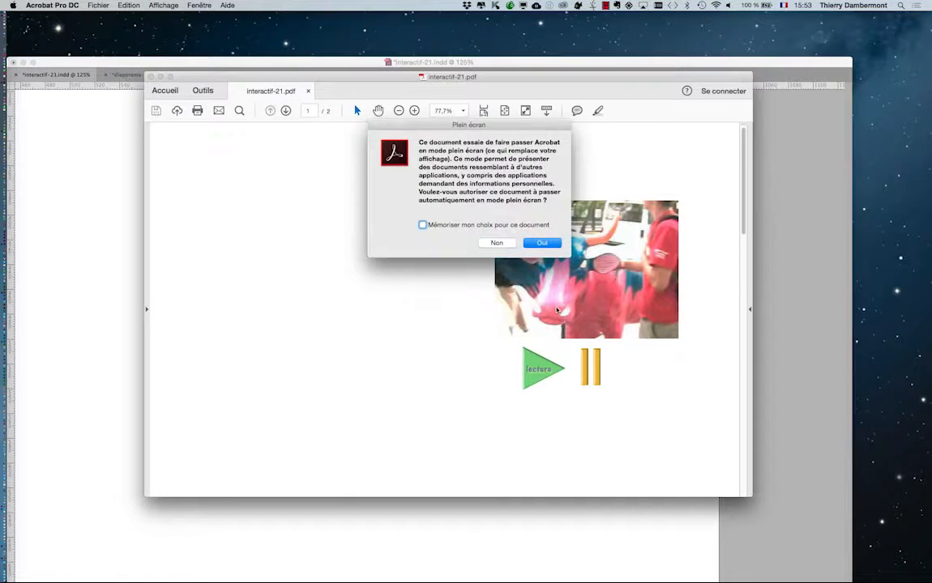
Step: Test the exported PDF in full-screen mode by playing the video and pausing it with the pause button
{"action": "left_click", "coordinate": [542, 243]}
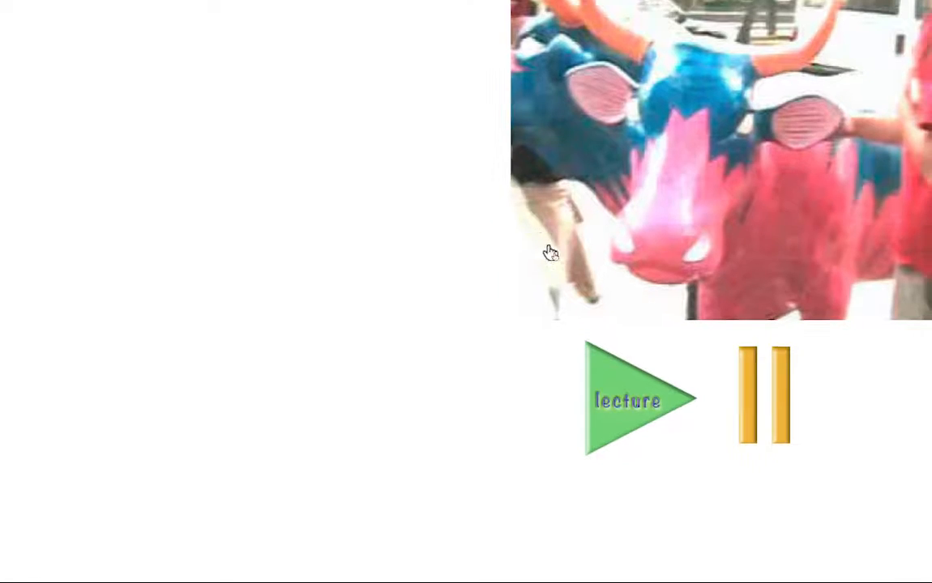
{"action": "left_click", "coordinate": [617, 391]}
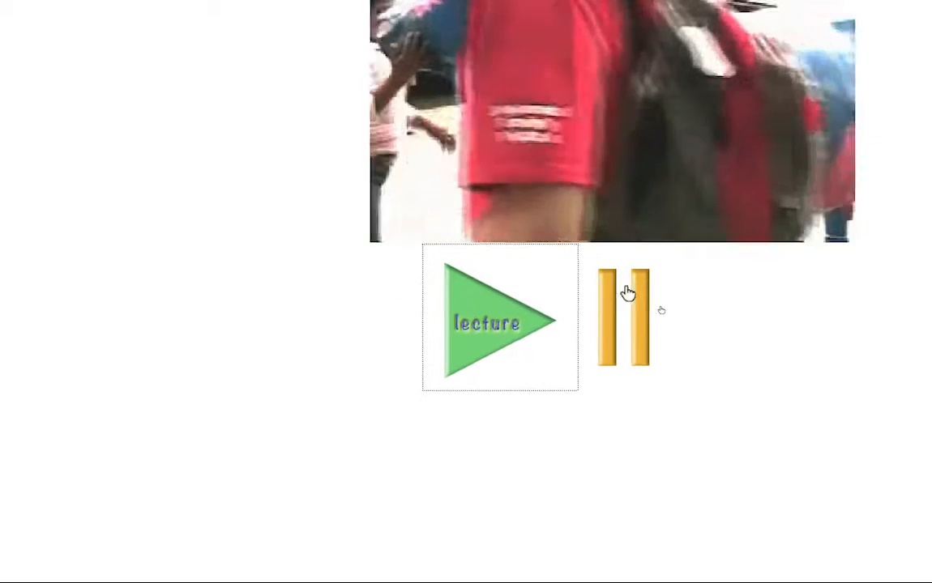
{"action": "left_click", "coordinate": [634, 292]}
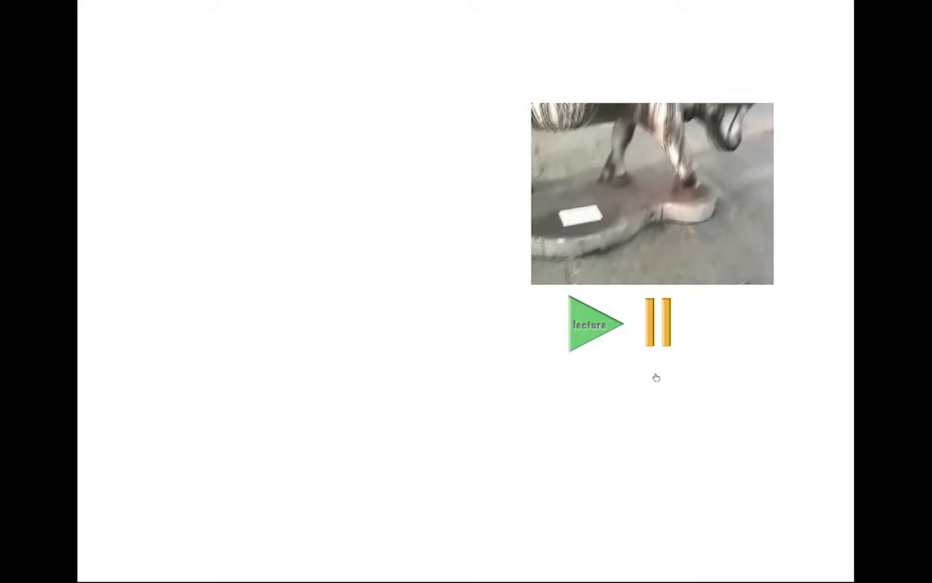
{"action": "key", "text": "Escape"}
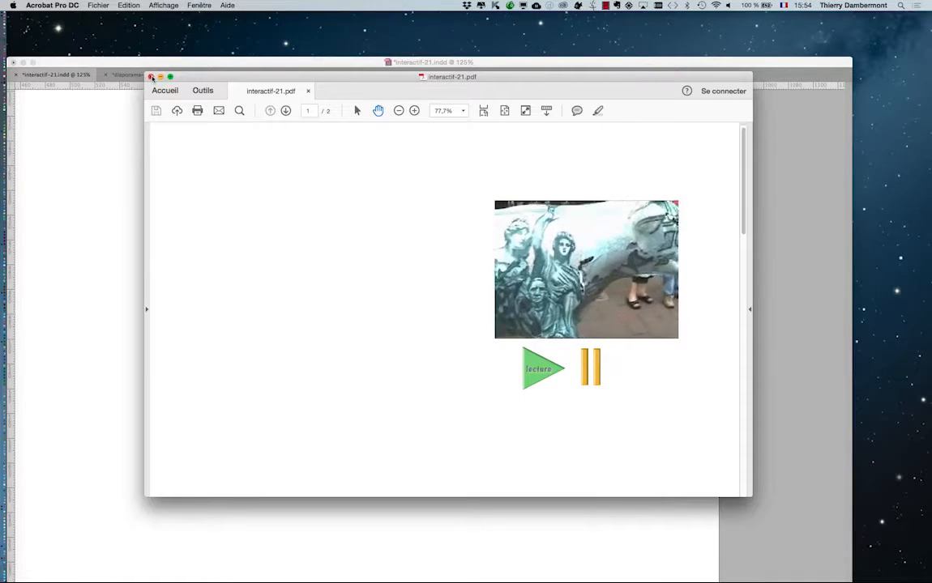
Step: Close the exported PDF, return to the InDesign document and move the buttons and forms panel farther from the pause buttons
{"action": "left_click", "coordinate": [151, 77]}
{"action": "left_click", "coordinate": [194, 86]}
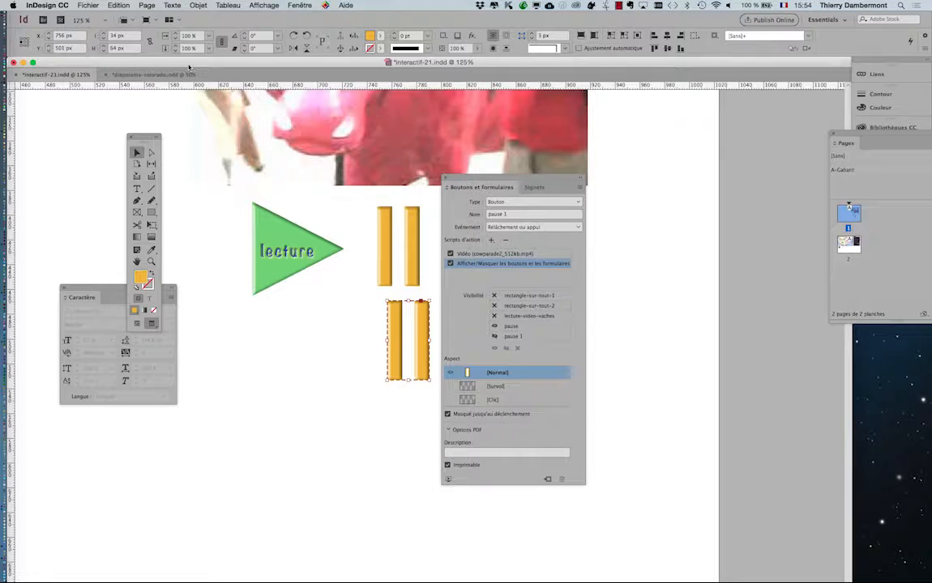
{"action": "left_click_drag", "start_coordinate": [459, 182], "coordinate": [568, 179]}
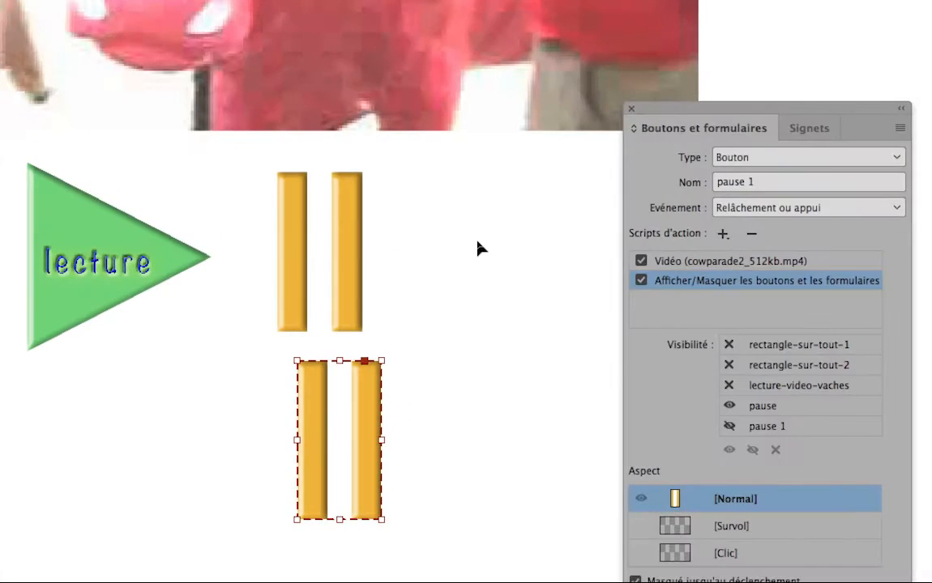
Step: Superimpose the two pause buttons, display the alignment options, and place the pair beside the green lecture button at about X 758 px, Y 424 px
{"action": "left_click_drag", "start_coordinate": [477, 243], "coordinate": [425, 297]}
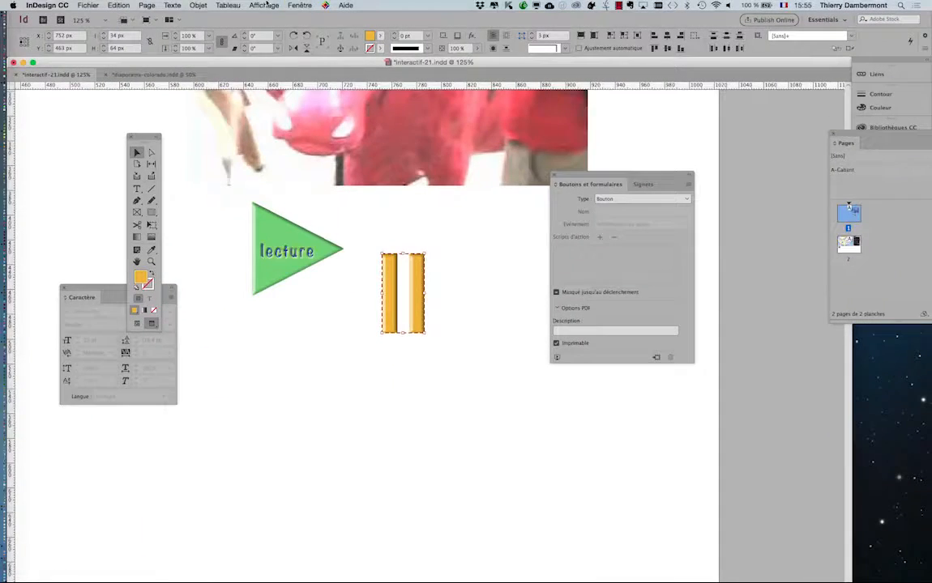
{"action": "left_click", "coordinate": [299, 5]}
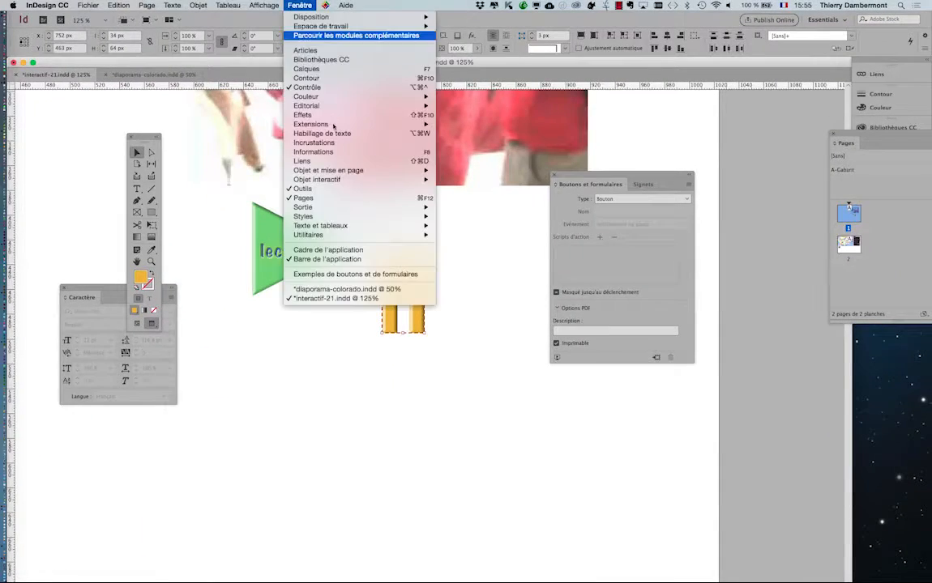
{"action": "mouse_move", "coordinate": [341, 173]}
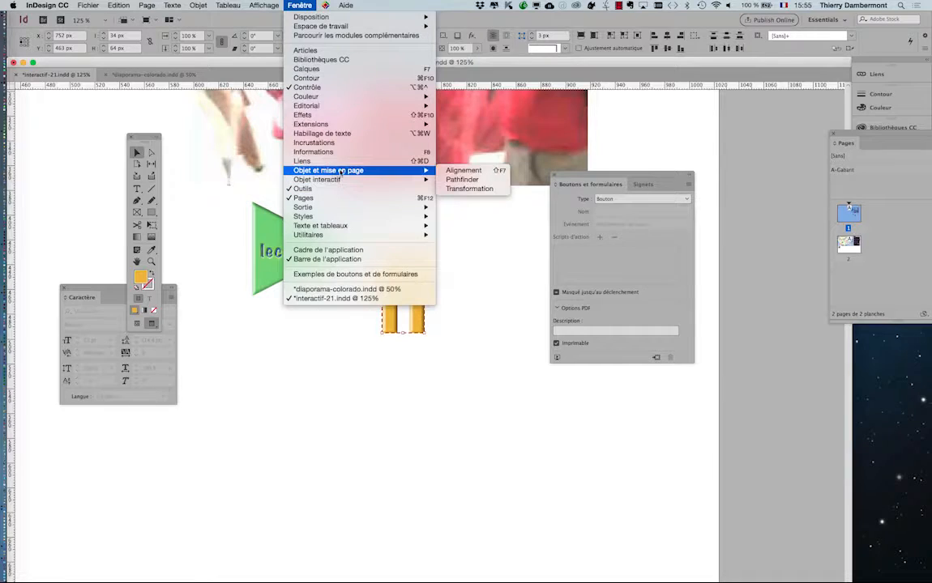
{"action": "left_click", "coordinate": [464, 171]}
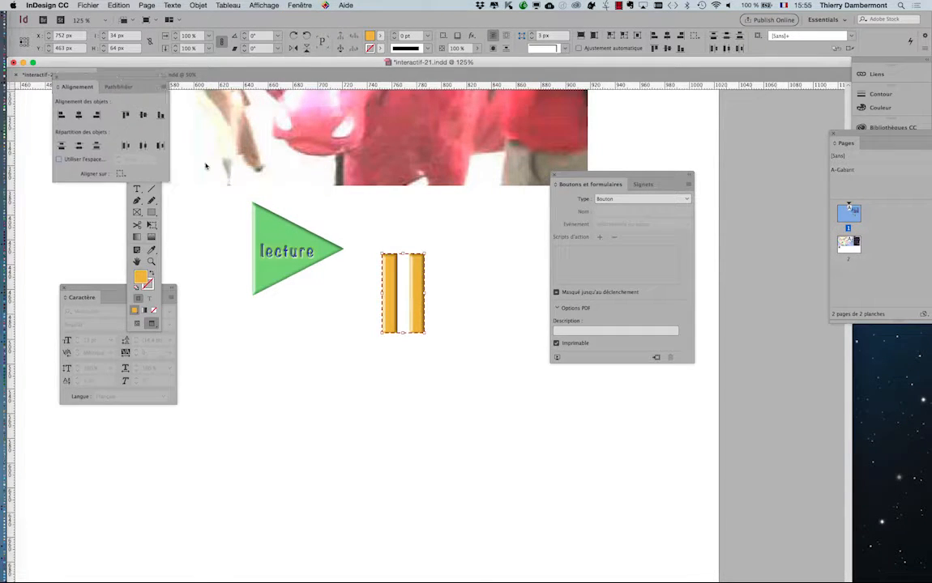
{"action": "left_click_drag", "start_coordinate": [116, 83], "coordinate": [301, 302]}
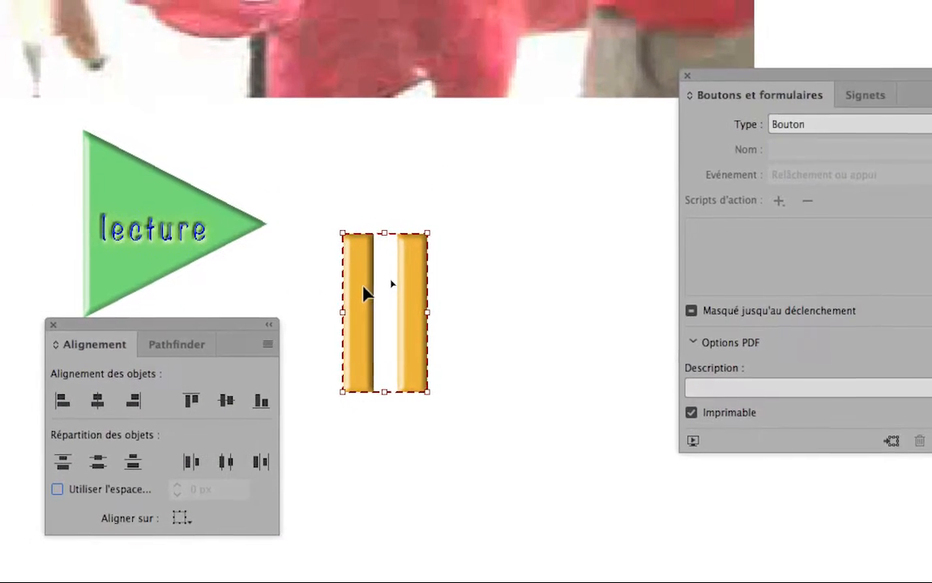
{"action": "left_click_drag", "start_coordinate": [393, 280], "coordinate": [397, 220]}
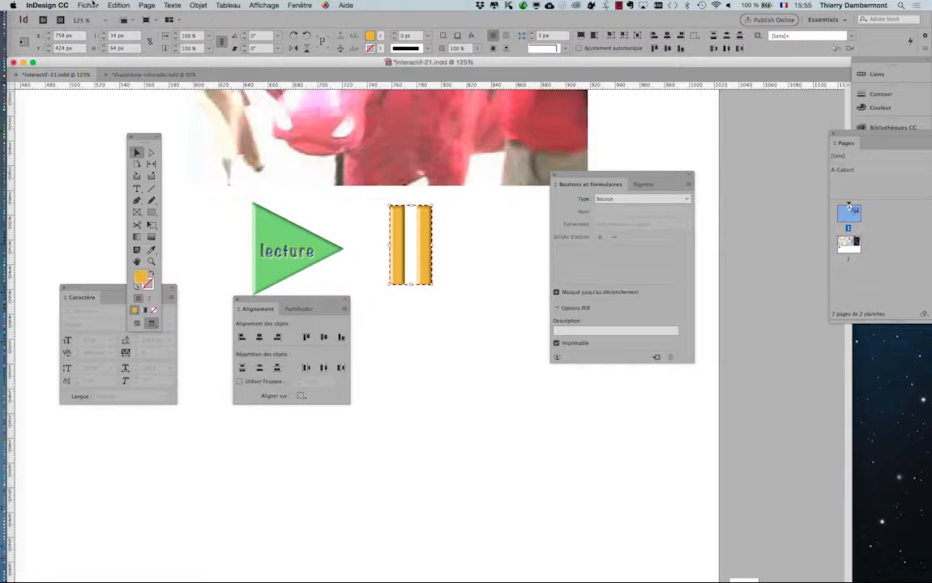
Step: Save the document under the new name interactif-22.indd in the JOUR 6 IVE folder
{"action": "left_click", "coordinate": [89, 4]}
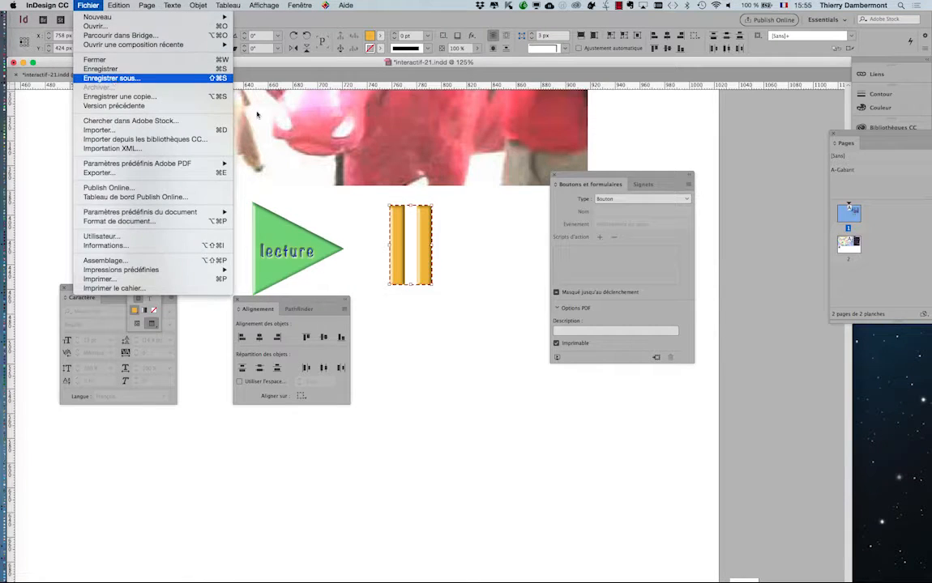
{"action": "left_click", "coordinate": [104, 75]}
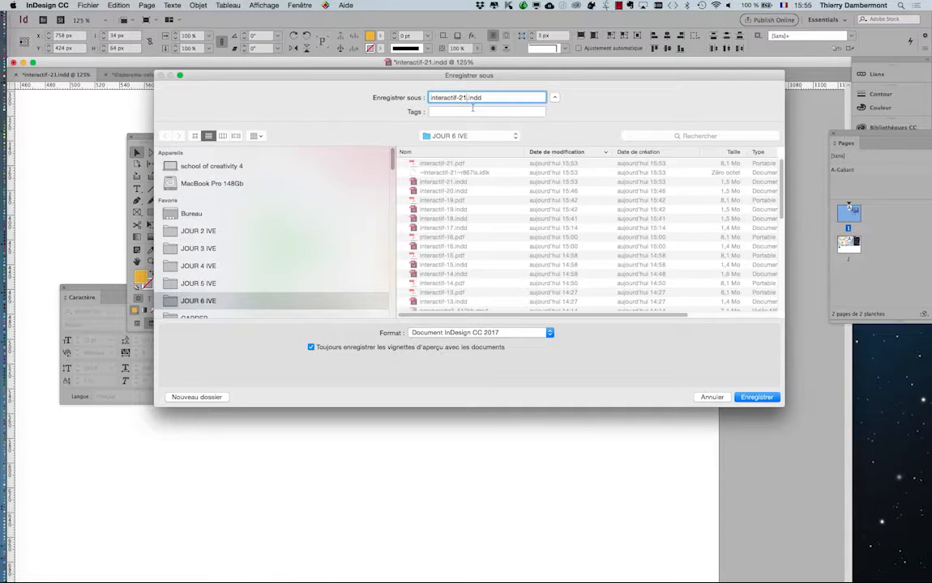
{"action": "key", "text": "Return"}
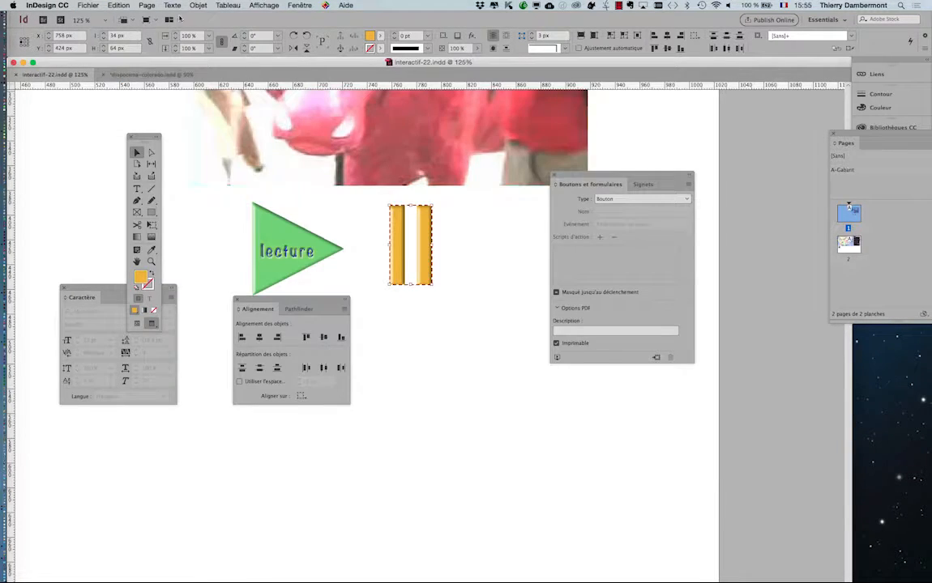
Step: Export all pages as the interactive PDF interactif-22.pdf in the JOUR 6 IVE folder, set to open in full-screen mode after export
{"action": "left_click", "coordinate": [88, 4]}
{"action": "left_click", "coordinate": [130, 169]}
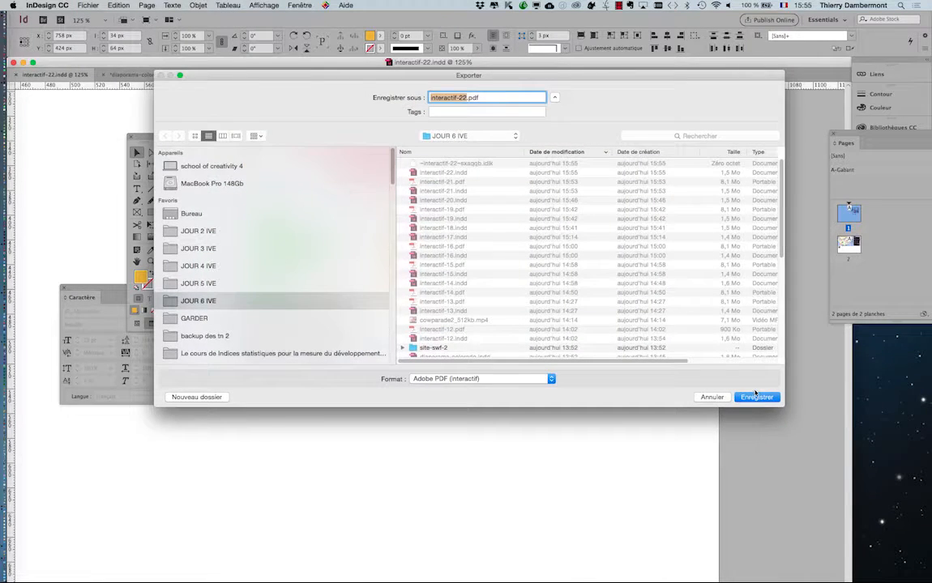
{"action": "left_click", "coordinate": [755, 396]}
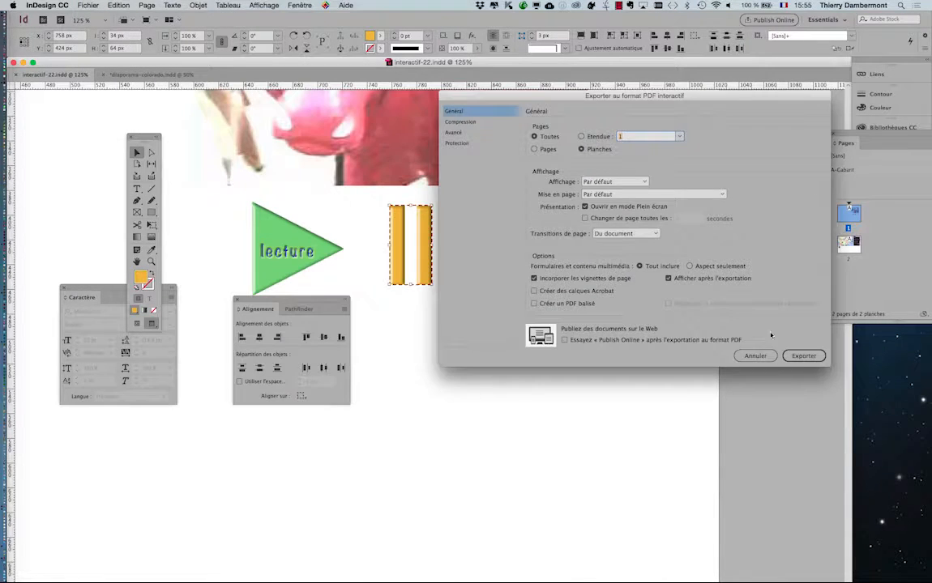
{"action": "left_click", "coordinate": [815, 358]}
{"action": "left_click", "coordinate": [553, 318]}
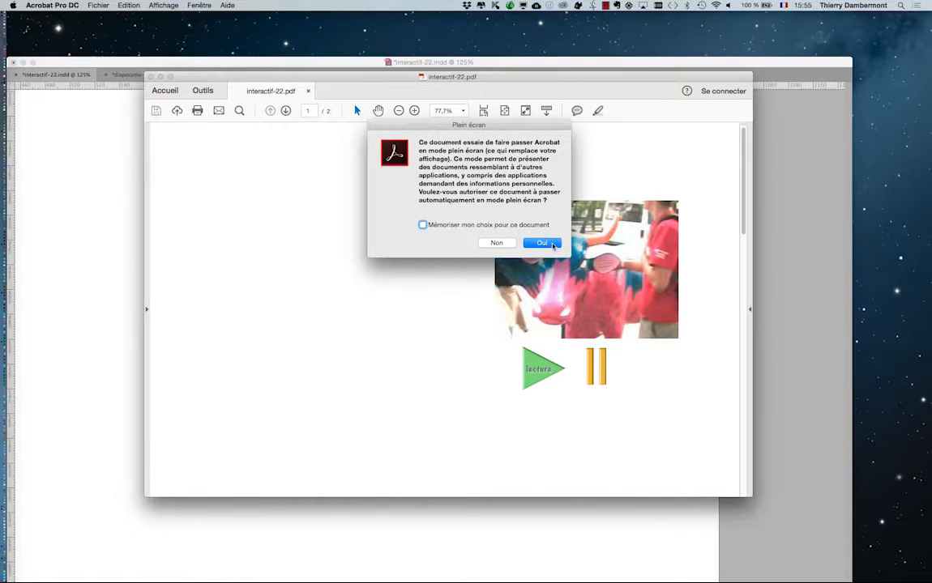
Step: Allow full-screen mode for the exported PDF and start the video with the green lecture button
{"action": "left_click", "coordinate": [542, 243]}
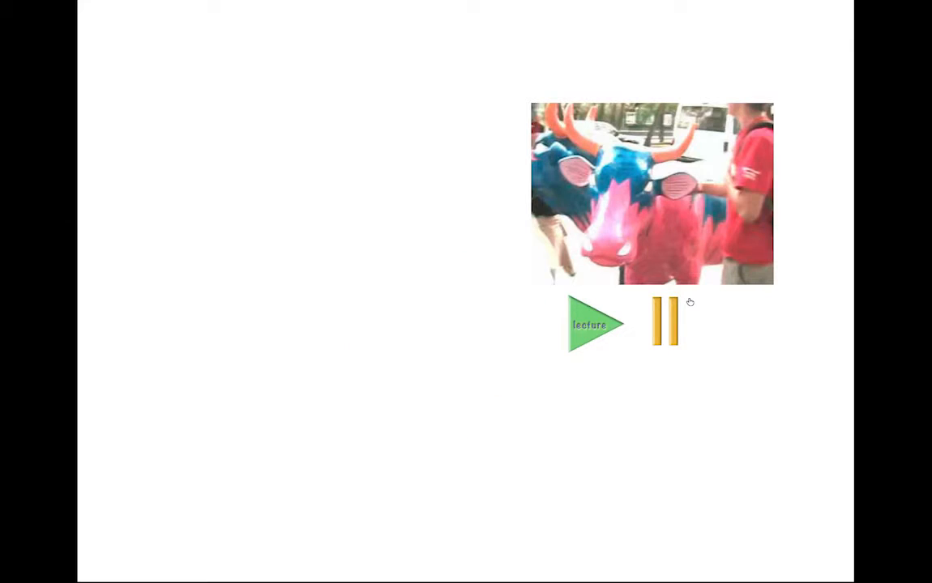
{"action": "left_click", "coordinate": [589, 343]}
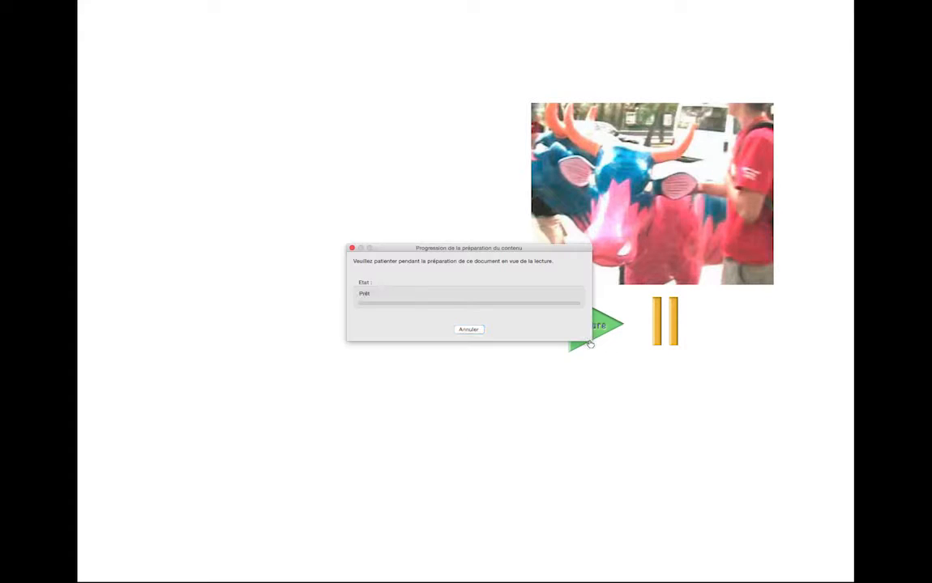